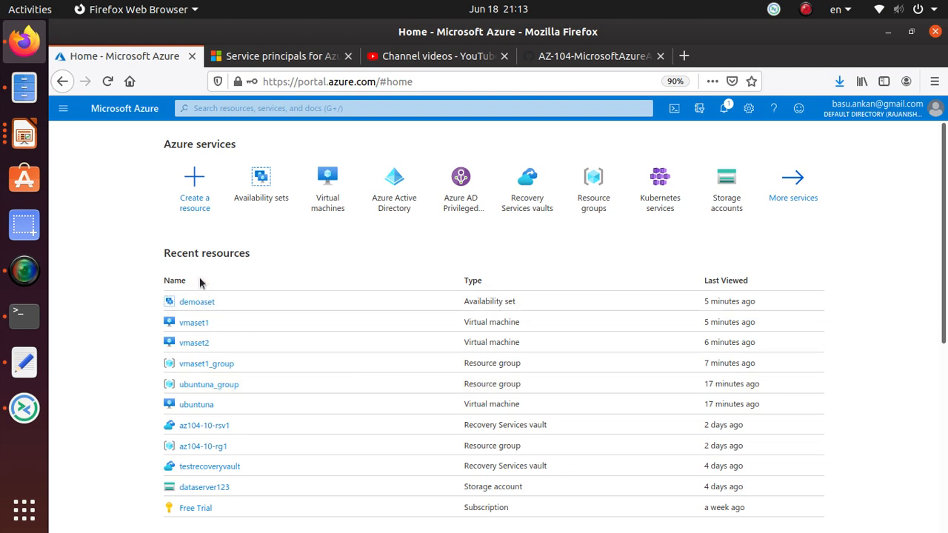
# Step: Create a resource group named testResourceGroup in the Free Trial subscription with the (US) East US region
pyautogui.click(187, 208)
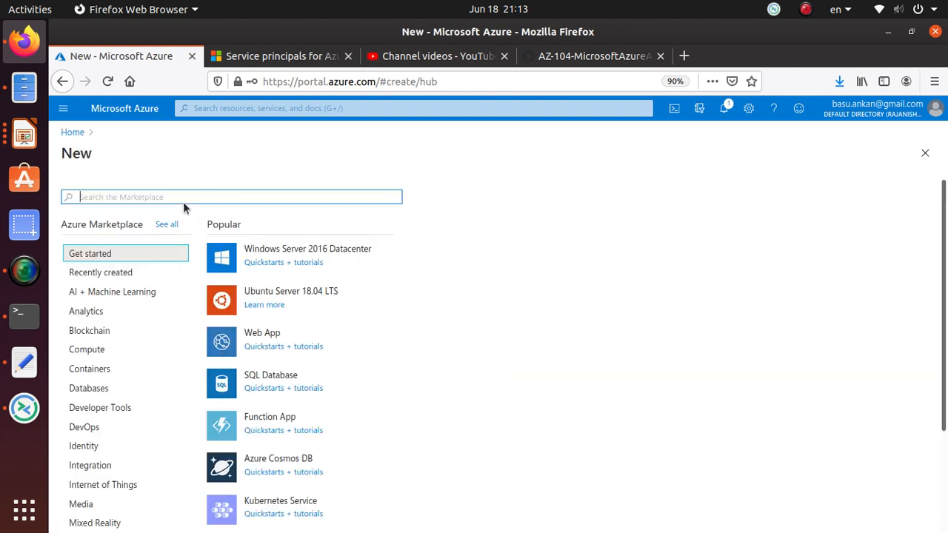
pyautogui.click(73, 132)
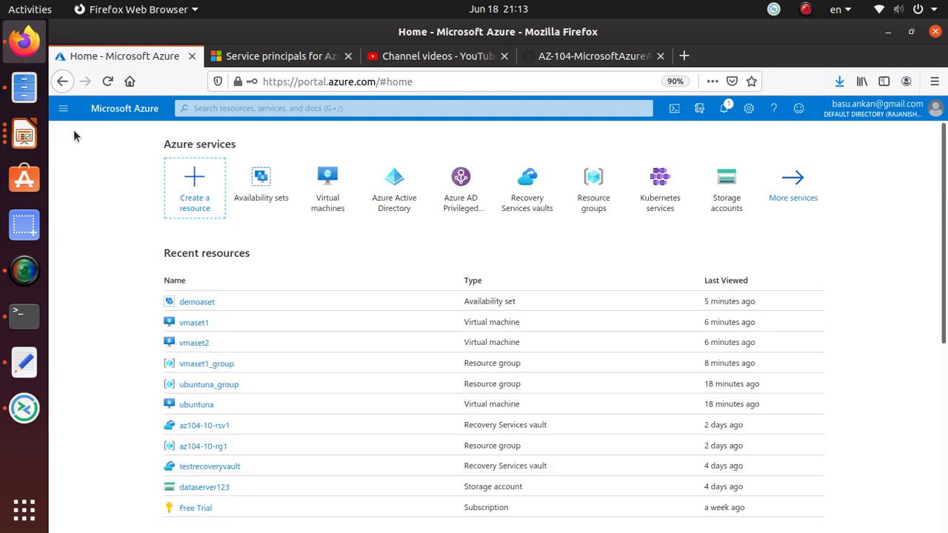
pyautogui.click(593, 202)
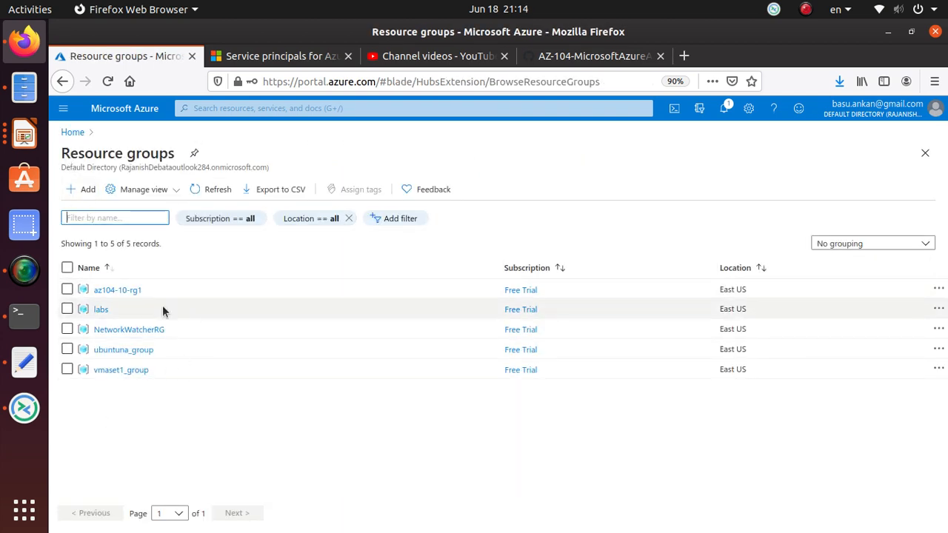
pyautogui.click(85, 189)
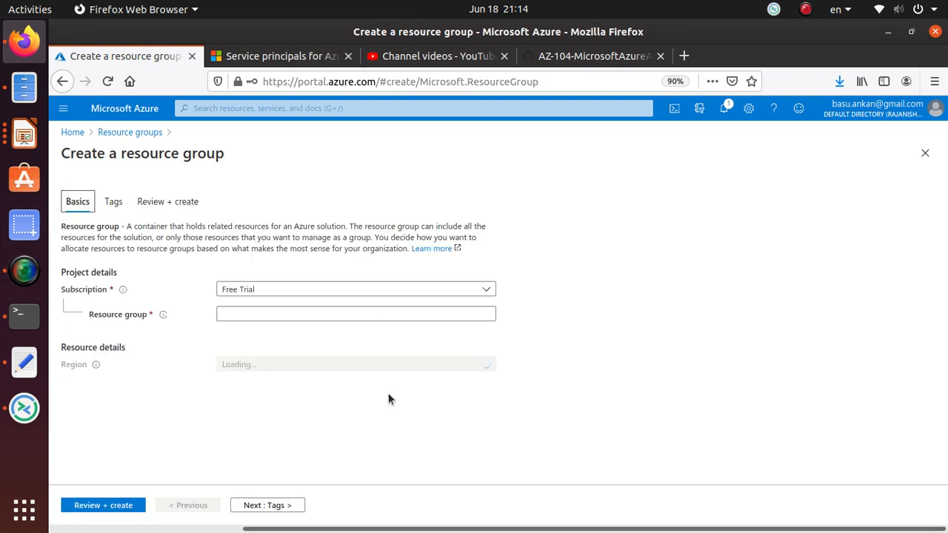
pyautogui.click(347, 315)
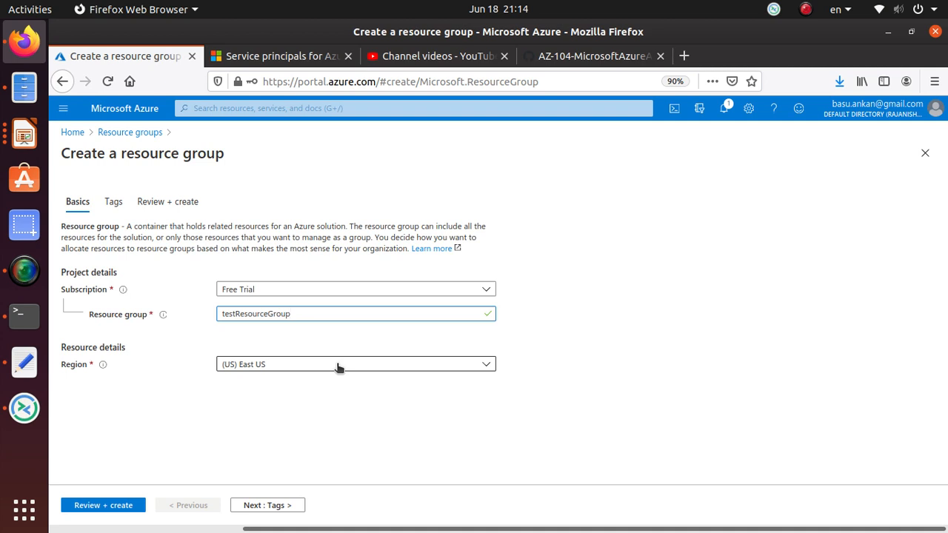
pyautogui.click(97, 507)
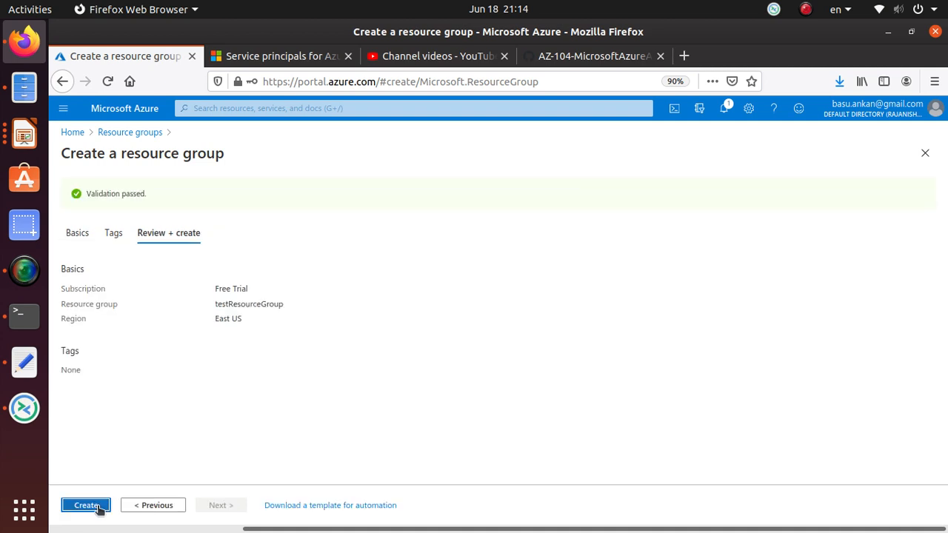
pyautogui.click(87, 506)
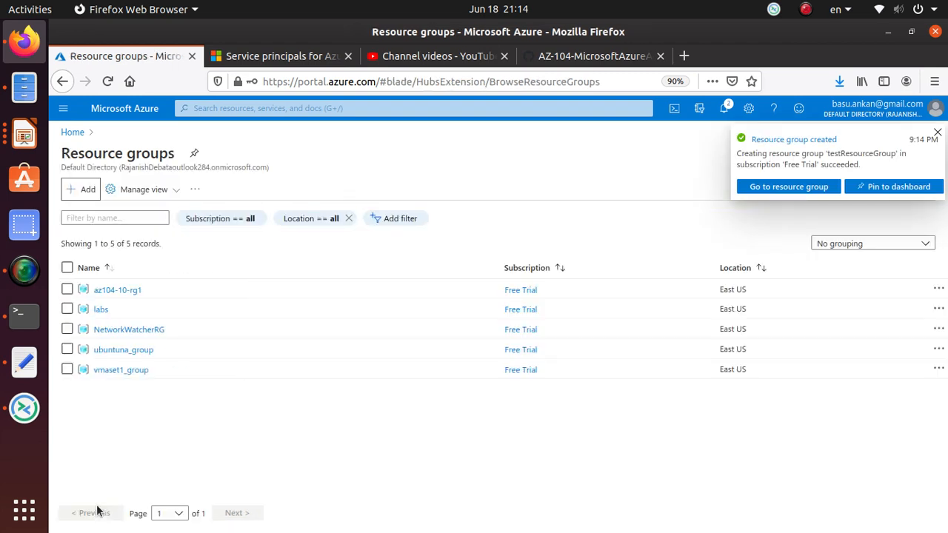
pyautogui.click(775, 191)
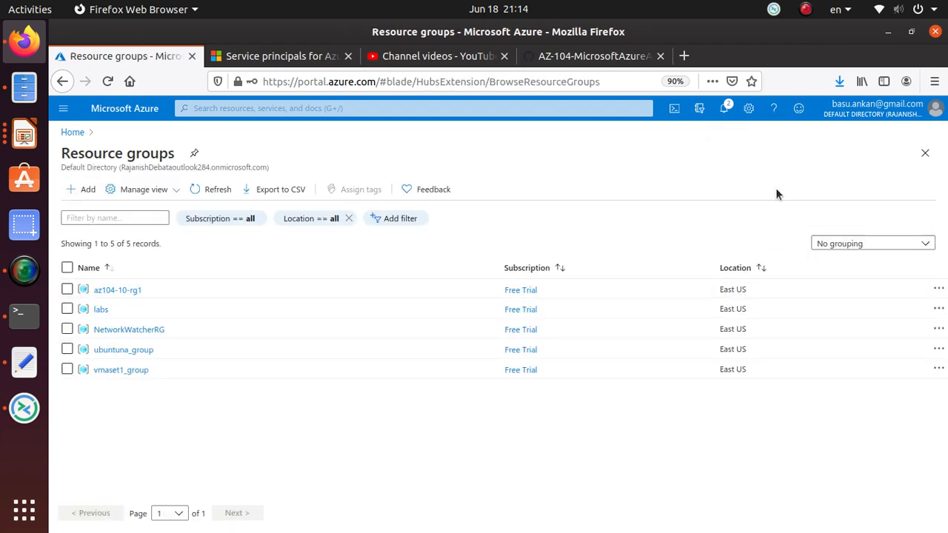
# Step: Open the vmaset1_group resource group and start moving all its listed resources to another resource group
pyautogui.click(85, 131)
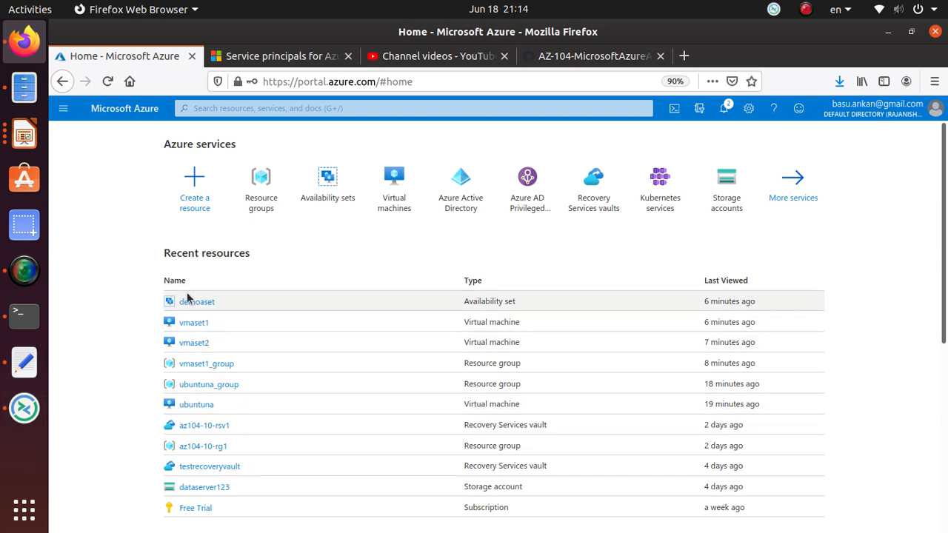
pyautogui.click(189, 363)
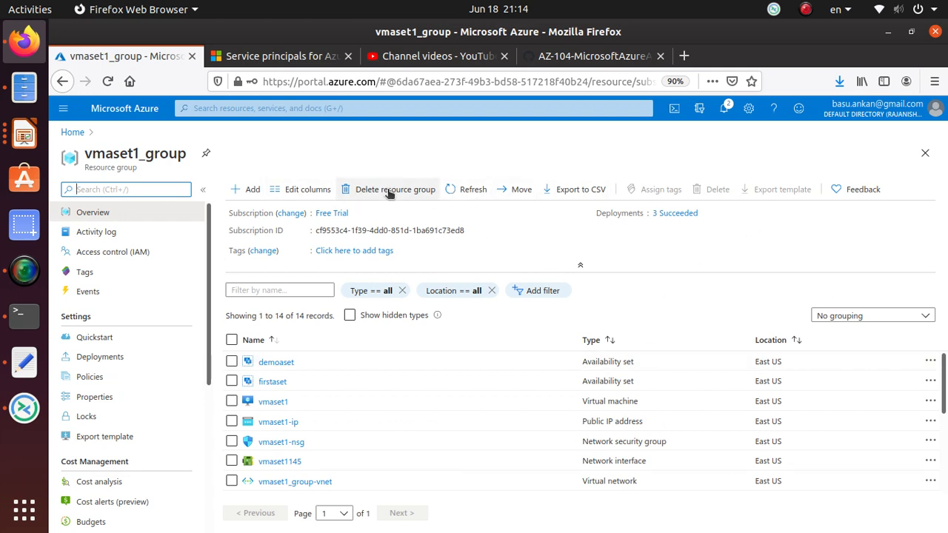
pyautogui.click(519, 190)
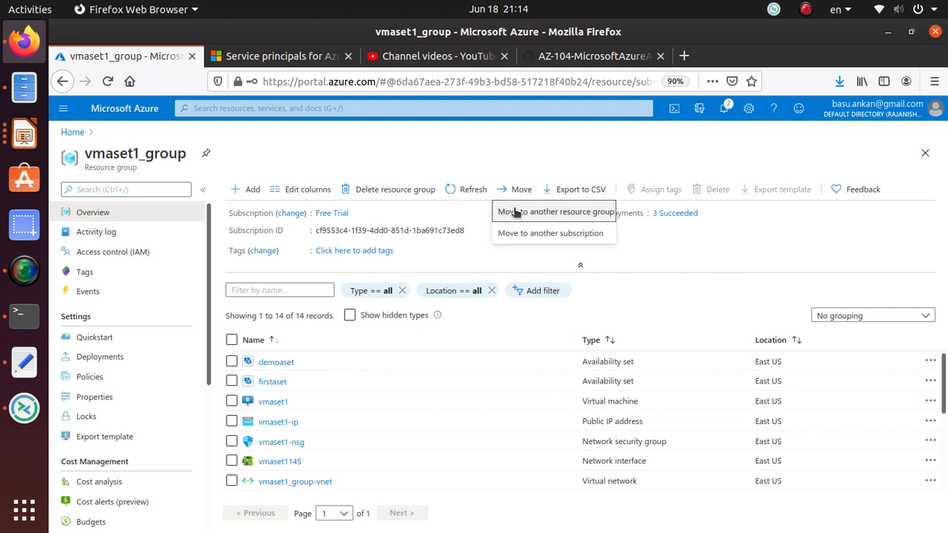
pyautogui.click(561, 215)
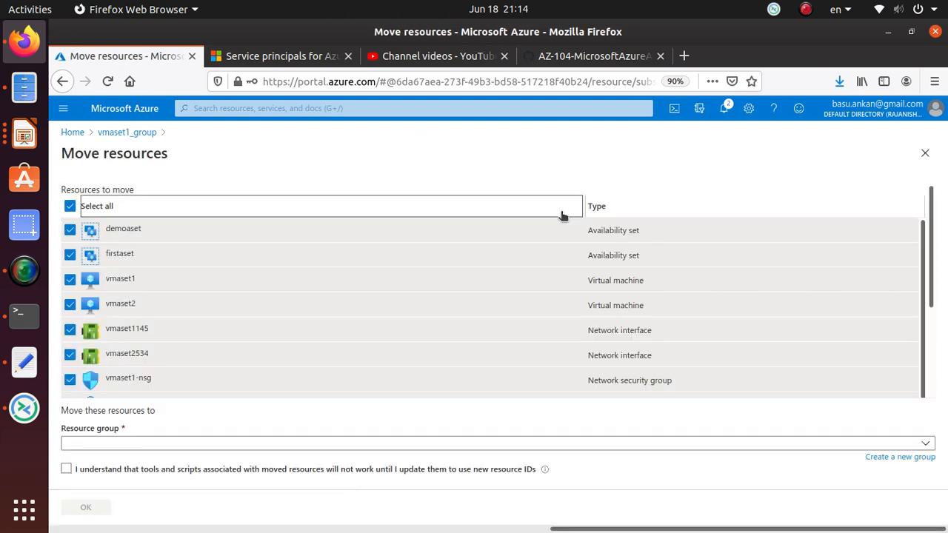
pyautogui.scroll(-1, 288, 338)
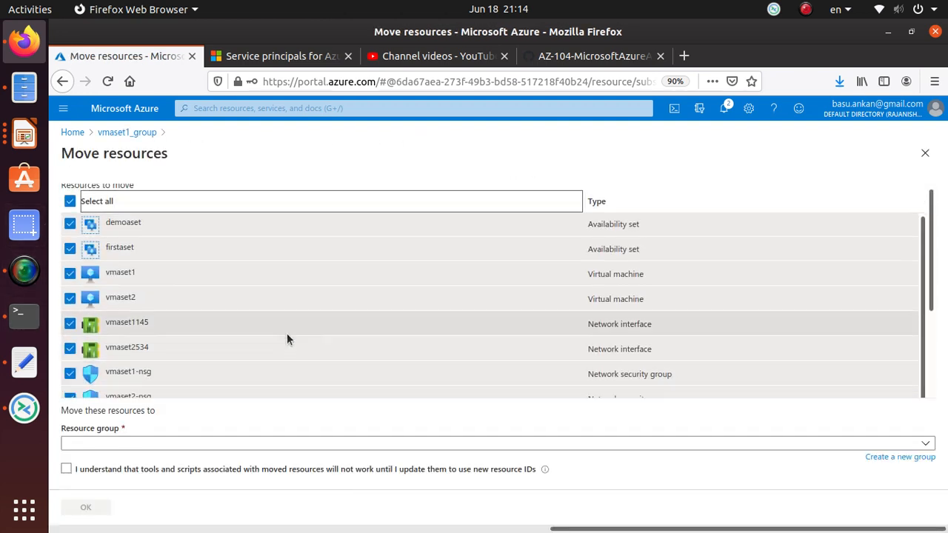
pyautogui.scroll(-3, 289, 339)
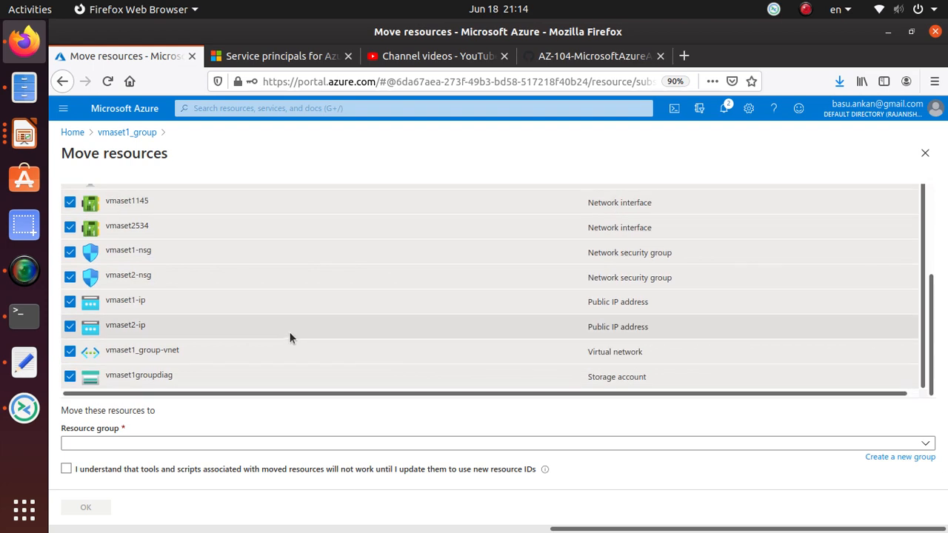
# Step: Choose testResourceGroup as the destination, acknowledge the need to update resource IDs in tools and scripts, and submit the move
pyautogui.click(196, 445)
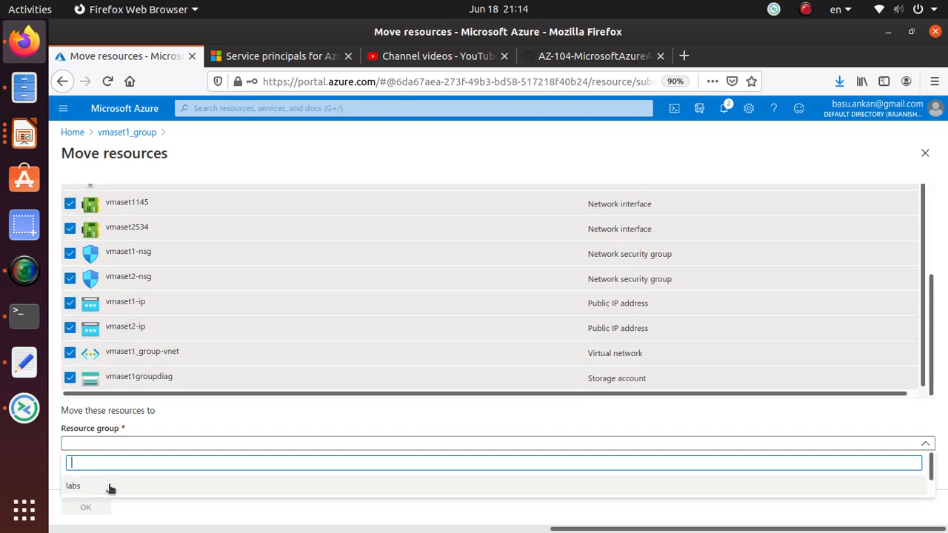
pyautogui.scroll(-2, 108, 490)
pyautogui.scroll(1, 109, 496)
pyautogui.scroll(-1, 110, 495)
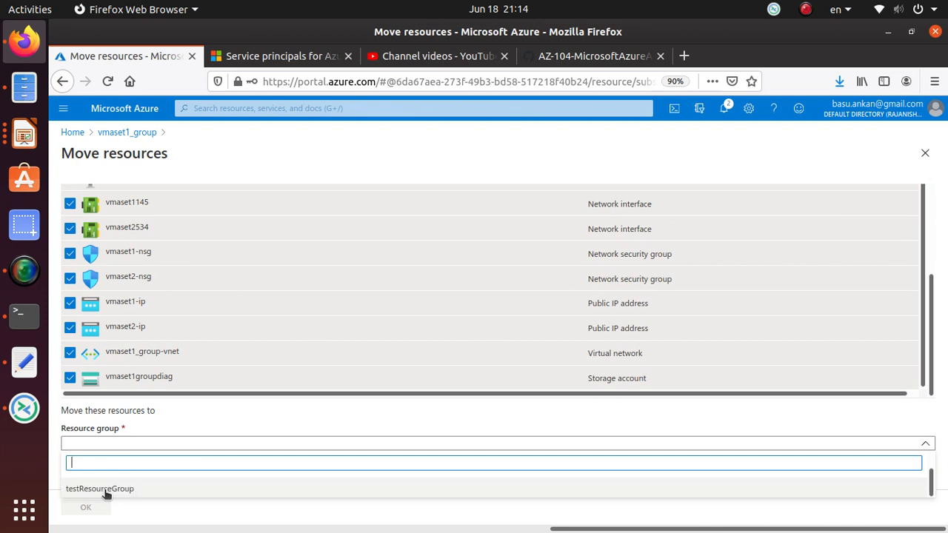
pyautogui.click(108, 490)
pyautogui.click(66, 469)
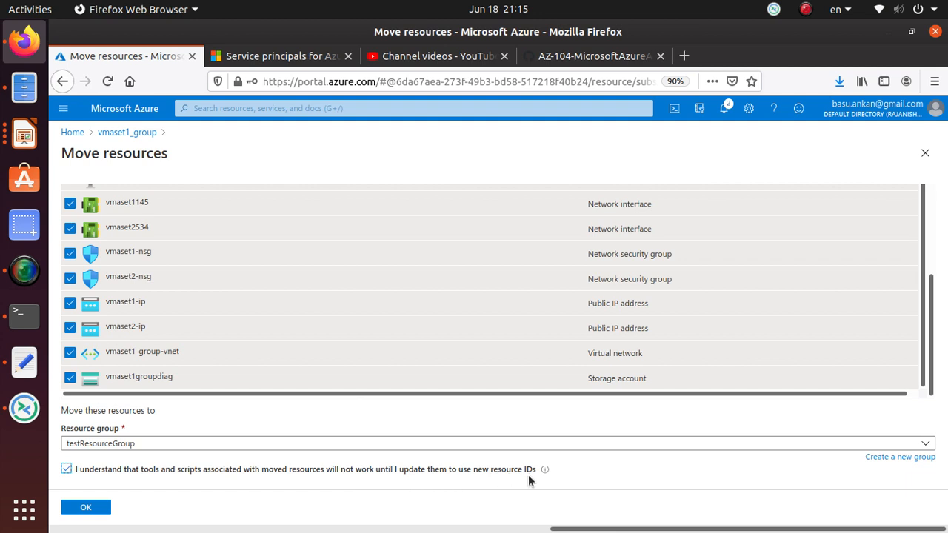
pyautogui.click(104, 512)
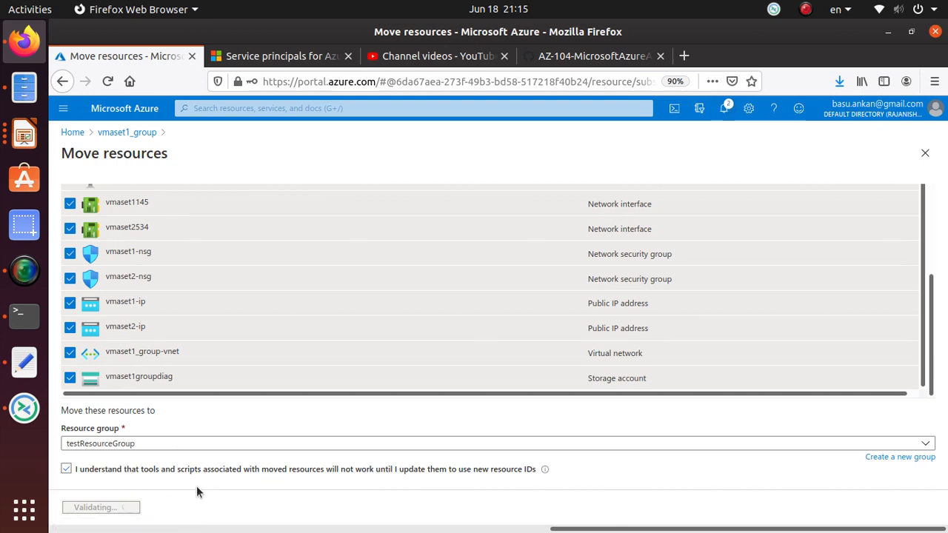
pyautogui.click(24, 272)
pyautogui.click(355, 126)
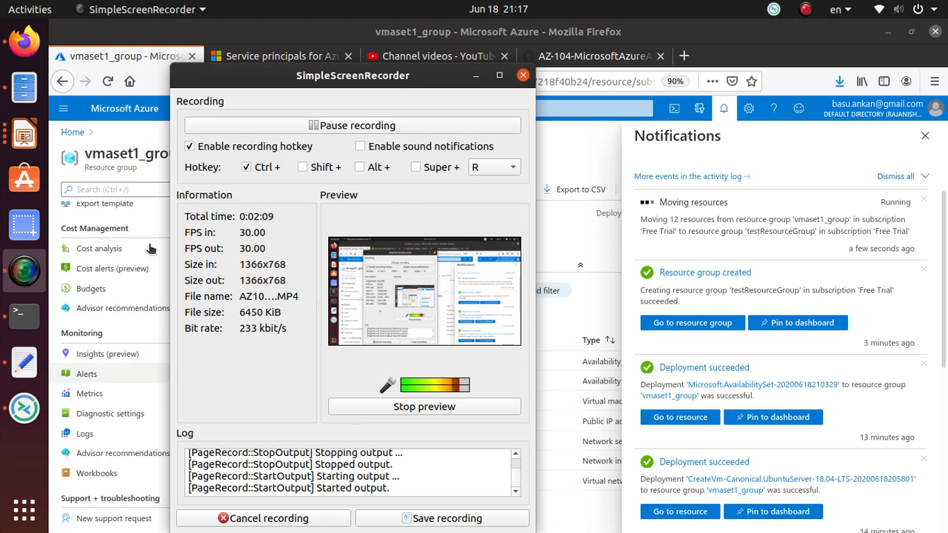
pyautogui.click(475, 75)
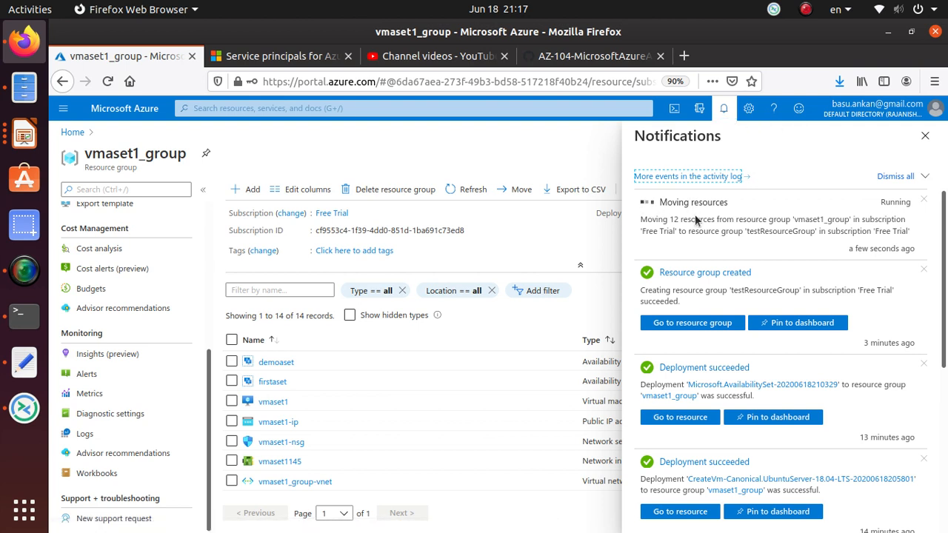
pyautogui.moveTo(640, 219); pyautogui.dragTo(893, 232)
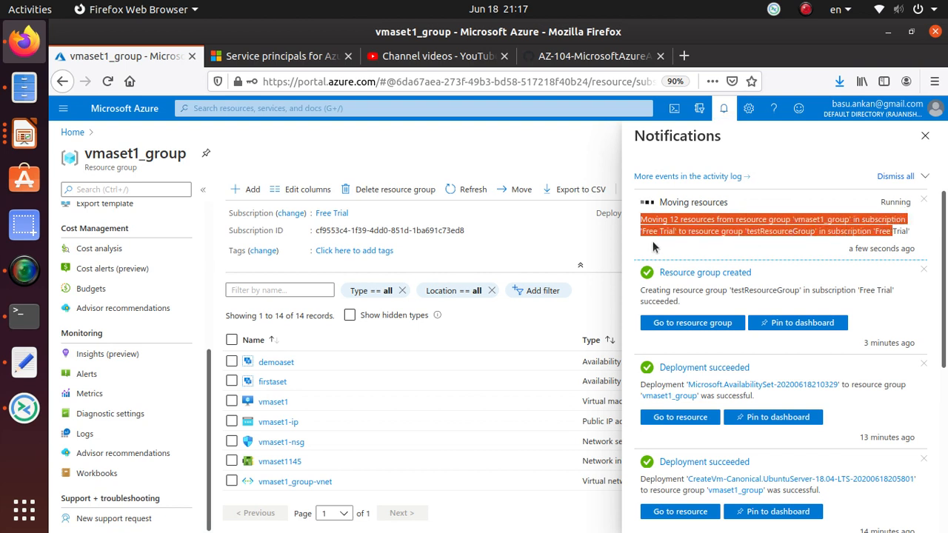
pyautogui.moveTo(748, 231); pyautogui.dragTo(819, 232)
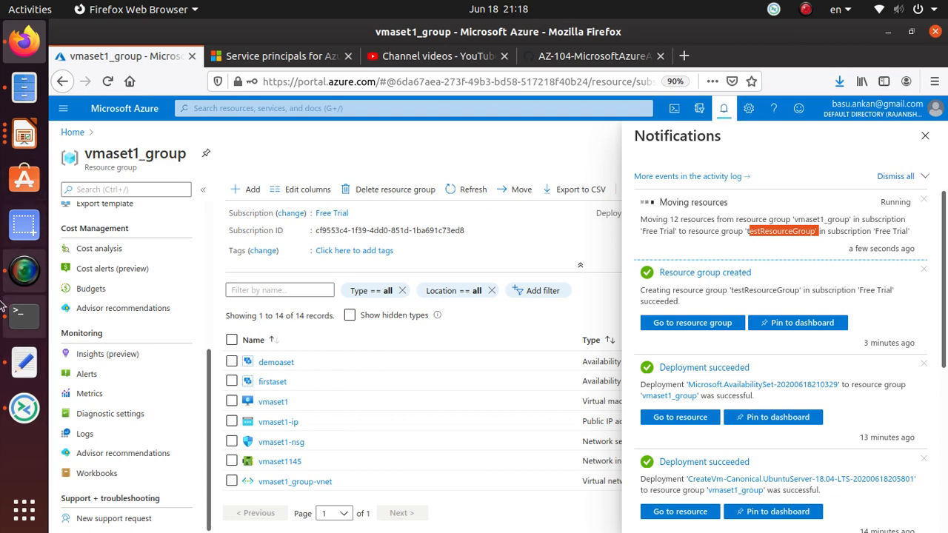
pyautogui.click(25, 270)
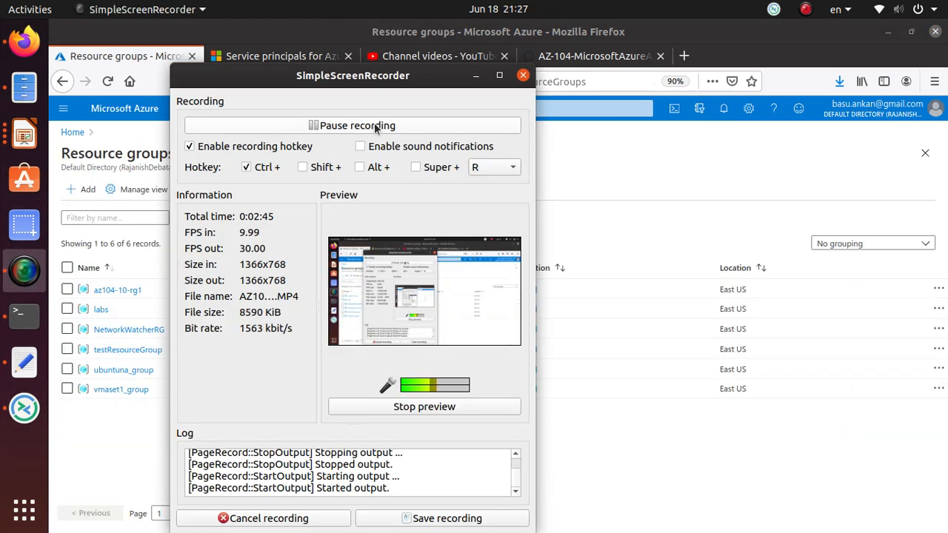
pyautogui.click(475, 77)
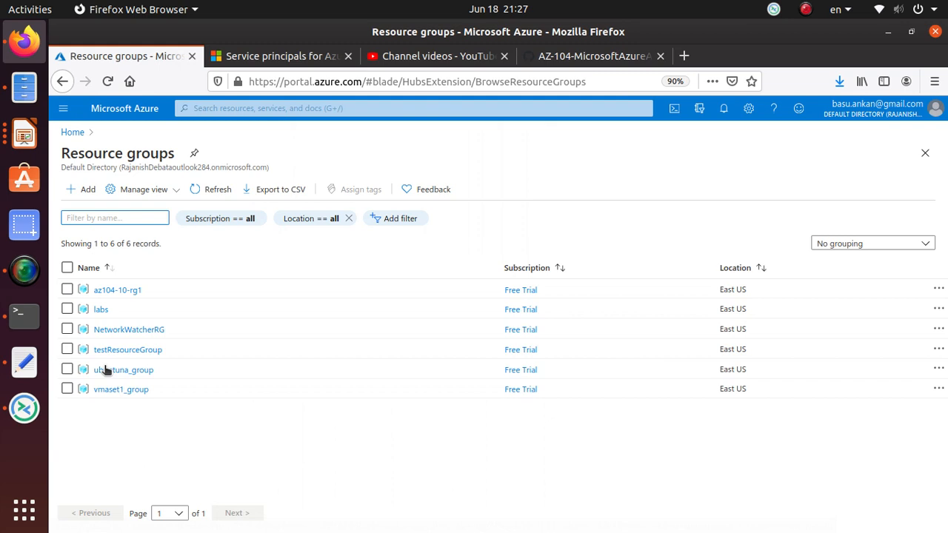
# Step: Check which resources are listed in vmaset1_group and in testResourceGroup after the move
pyautogui.click(120, 290)
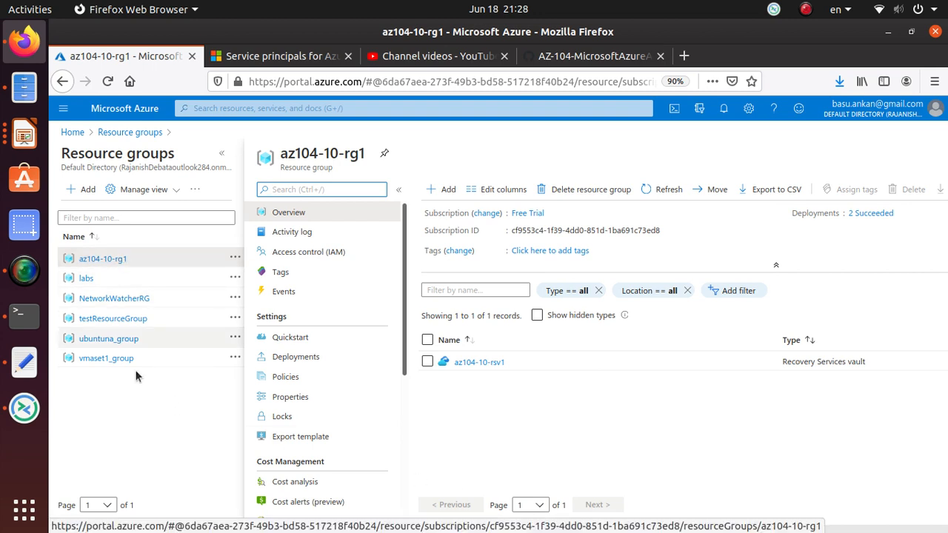
pyautogui.click(130, 132)
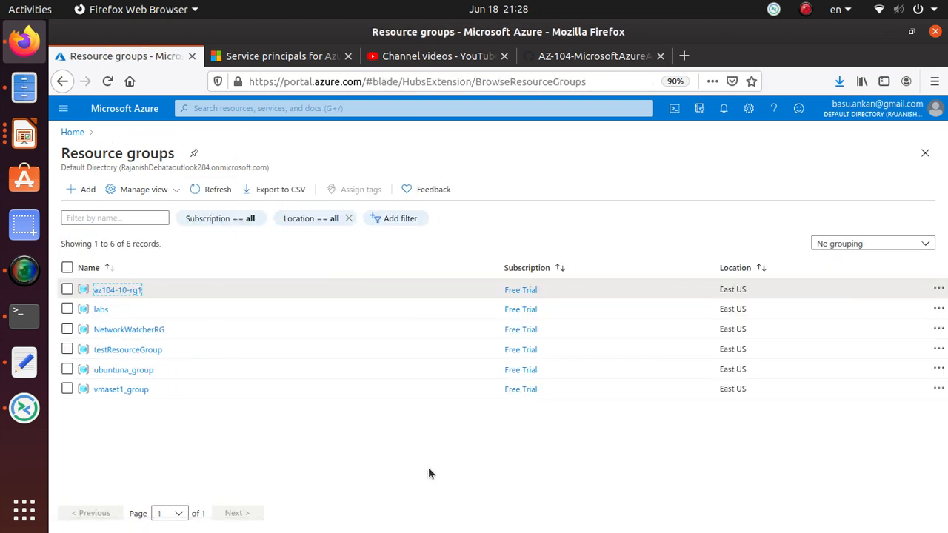
pyautogui.click(128, 390)
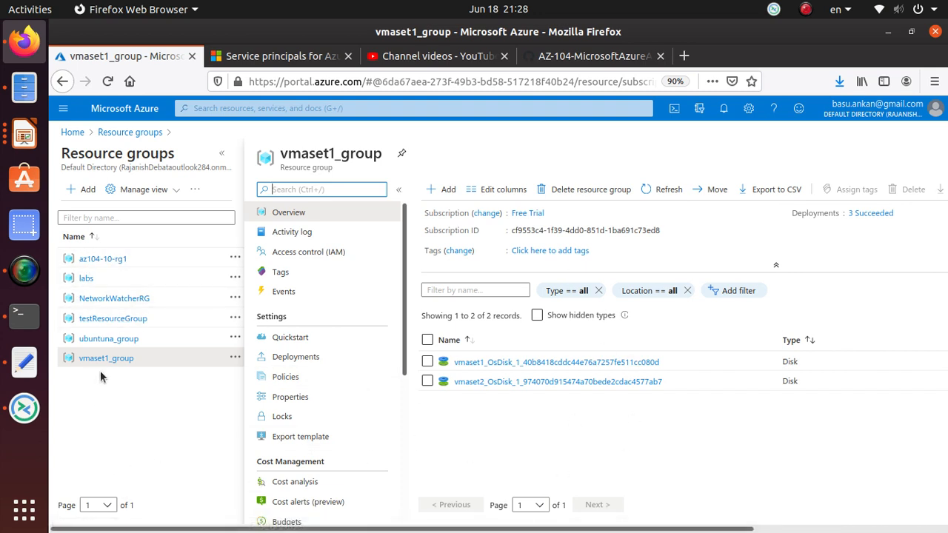
pyautogui.click(110, 318)
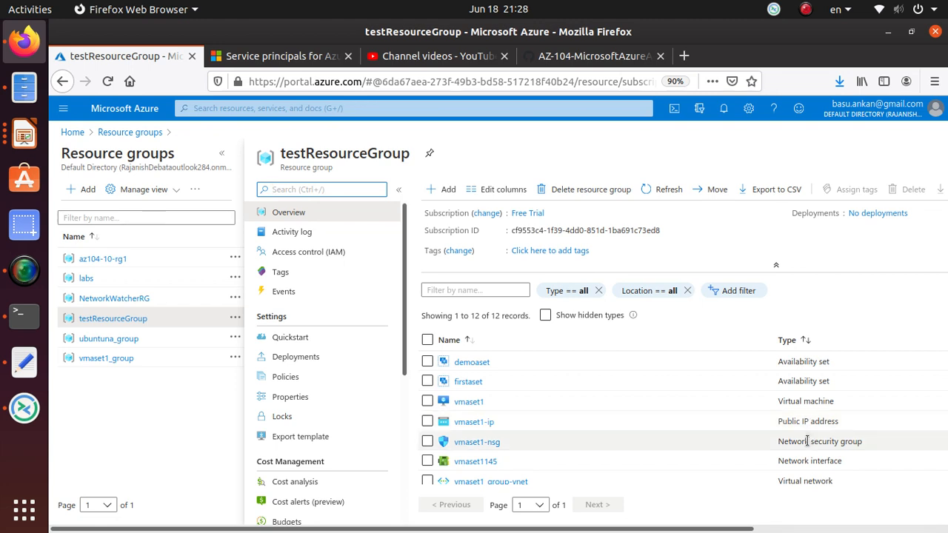
pyautogui.scroll(-2, 807, 442)
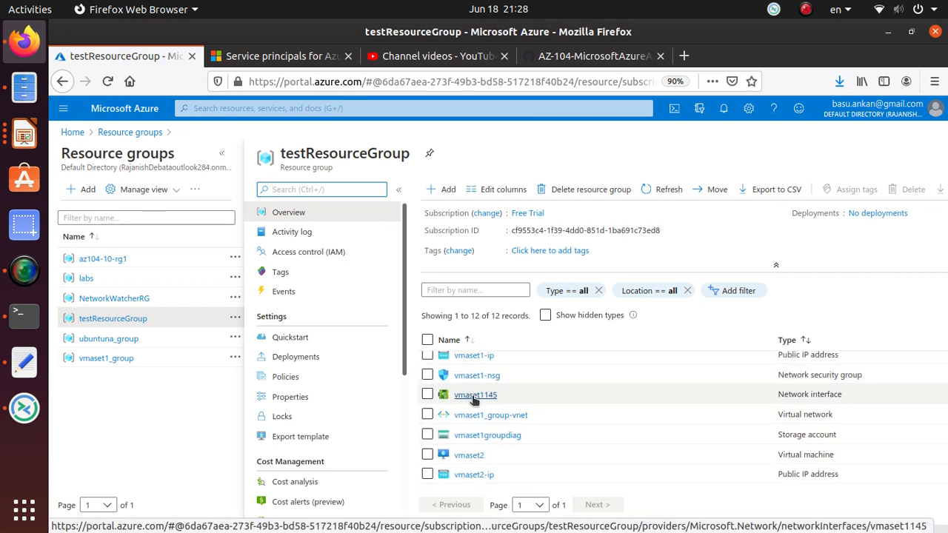
pyautogui.scroll(-2, 482, 415)
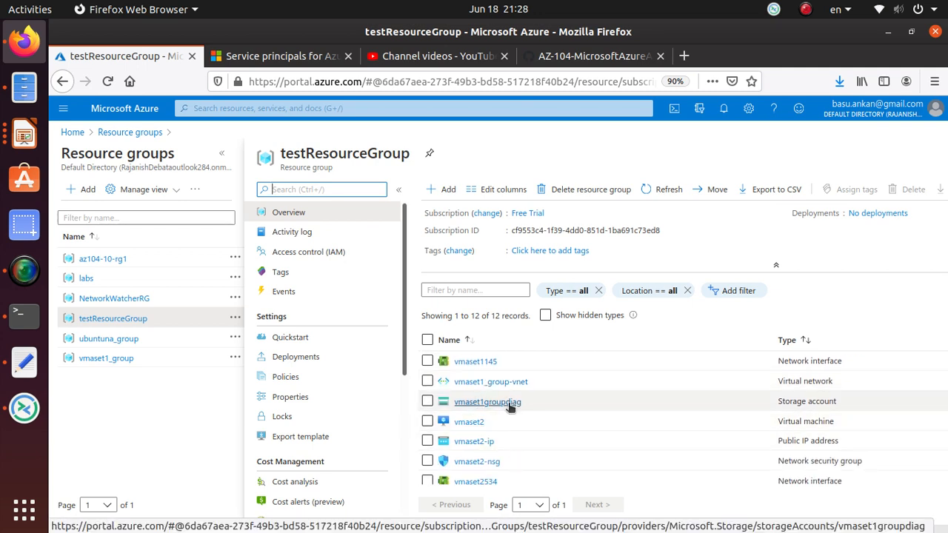
pyautogui.scroll(-1, 510, 407)
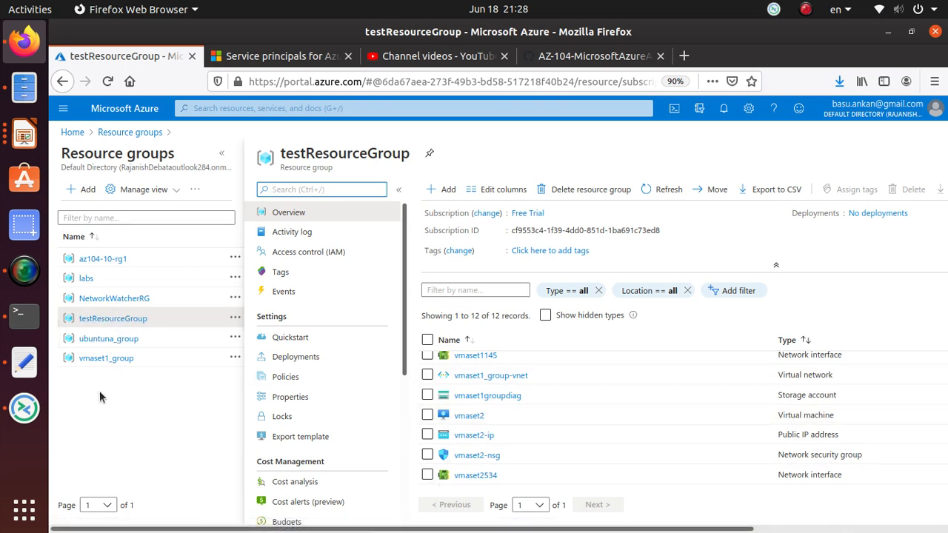
# Step: Try to move both OS disks from vmaset1_group to testResourceGroup and check the portal notifications
pyautogui.click(108, 359)
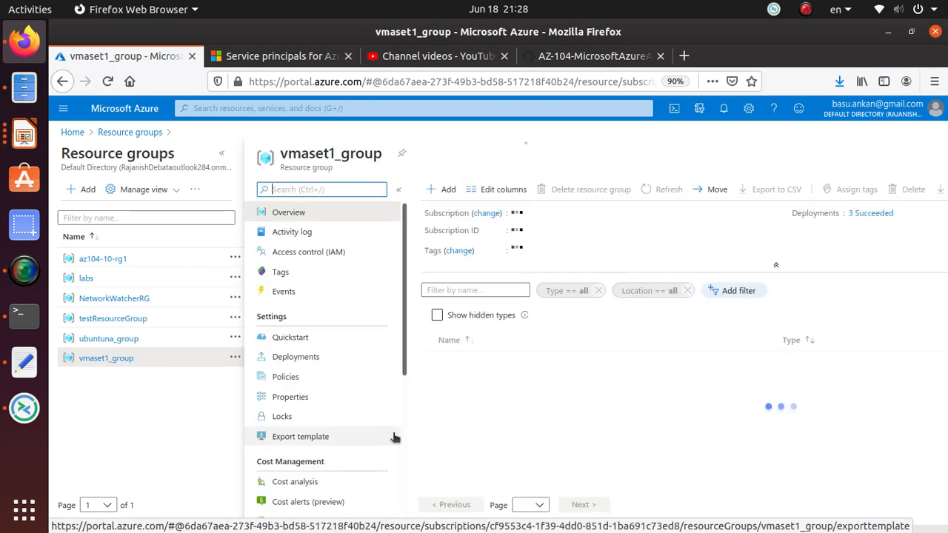
pyautogui.click(428, 341)
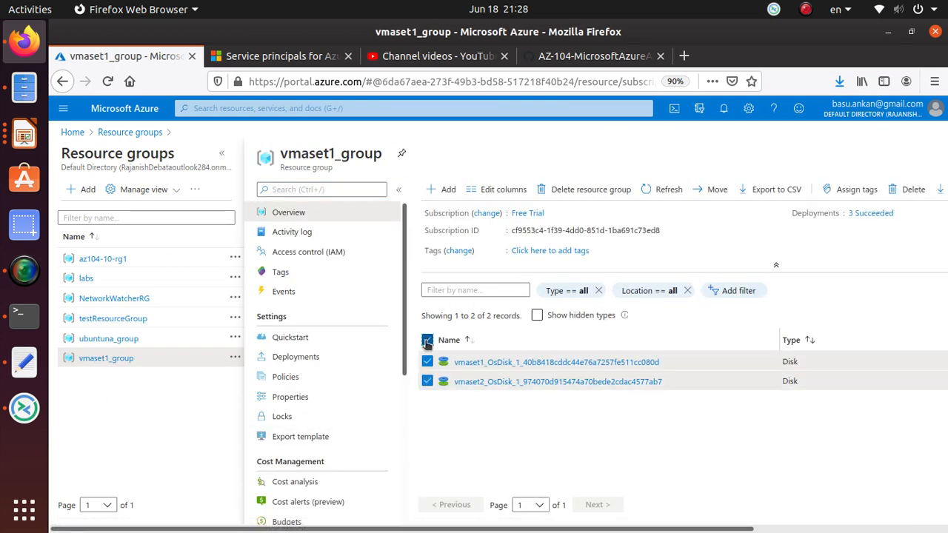
pyautogui.click(716, 190)
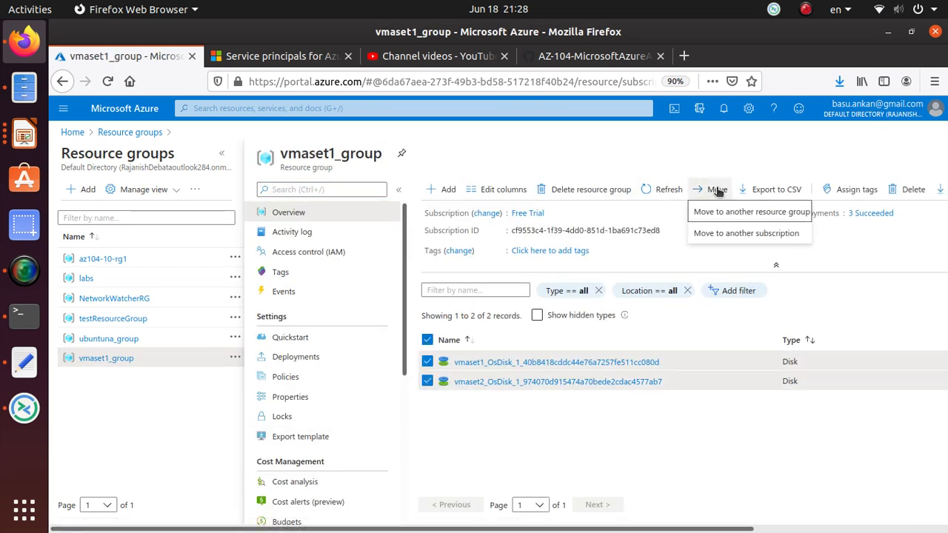
pyautogui.click(730, 212)
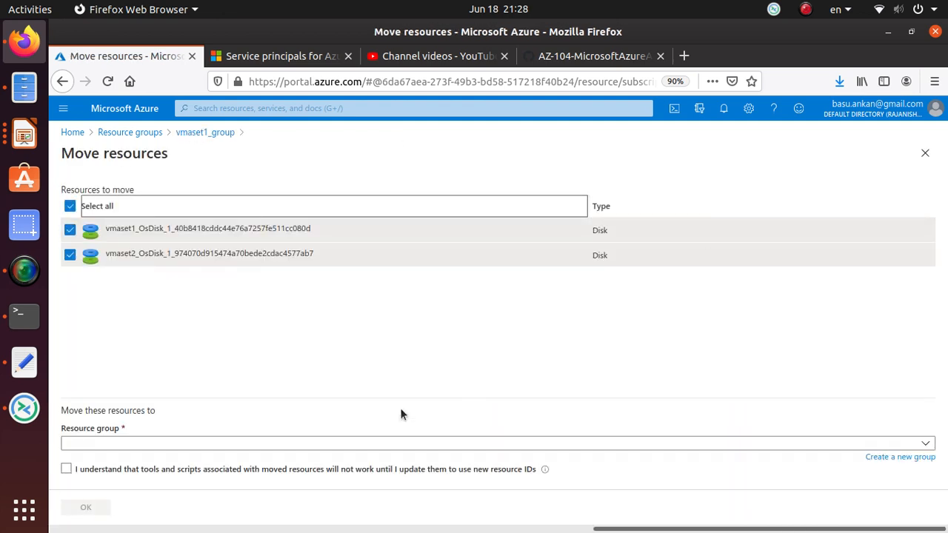
pyautogui.click(128, 442)
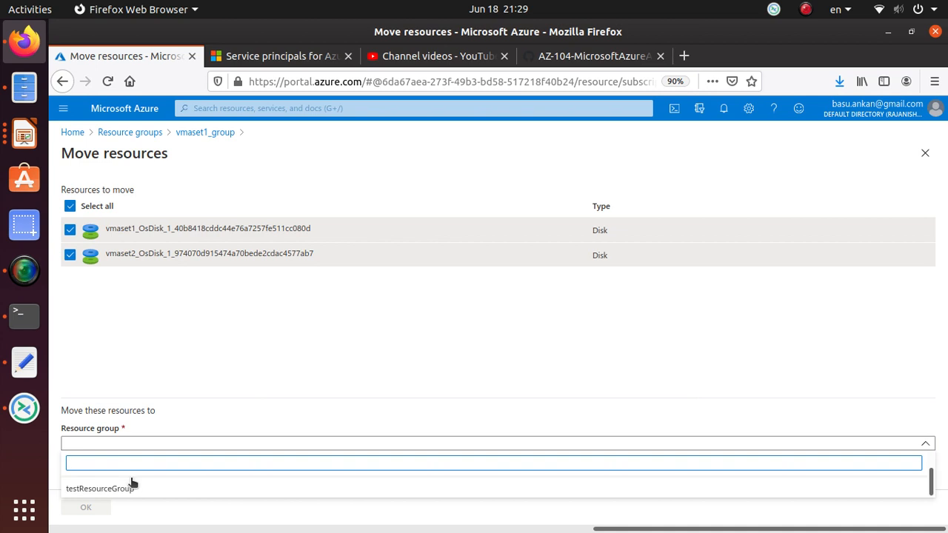
pyautogui.click(127, 490)
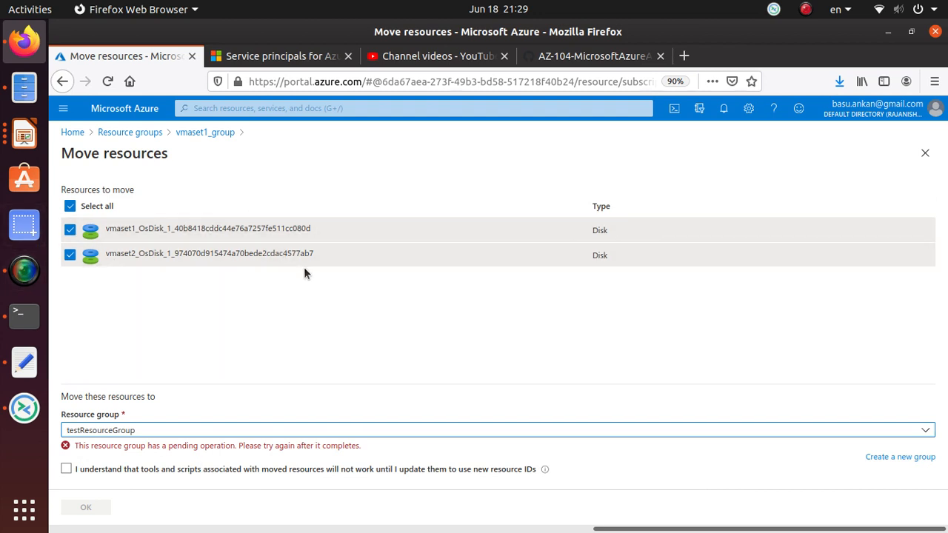
pyautogui.click(729, 108)
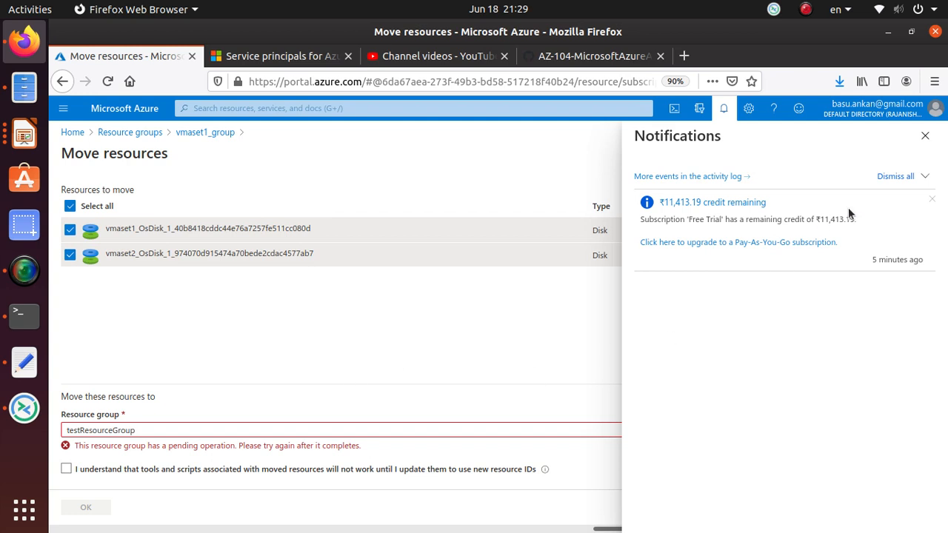
pyautogui.click(925, 136)
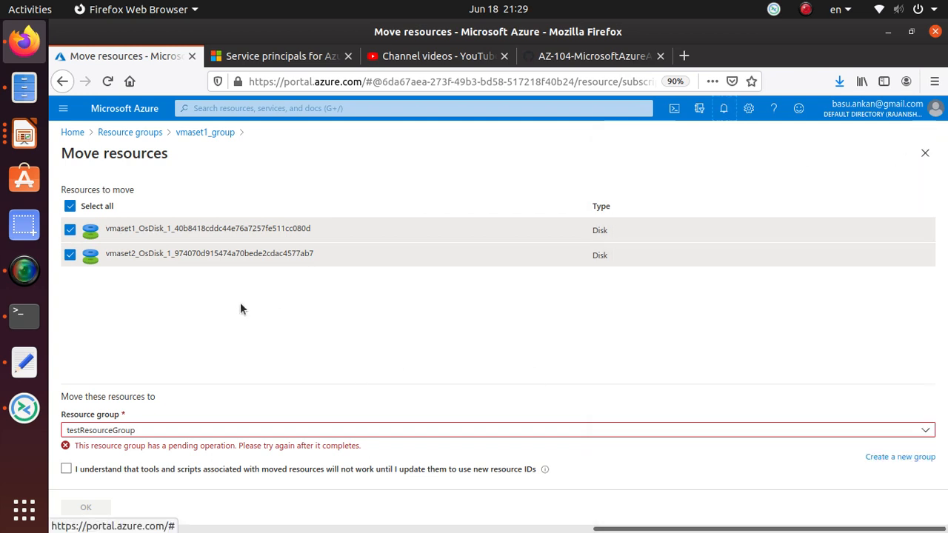